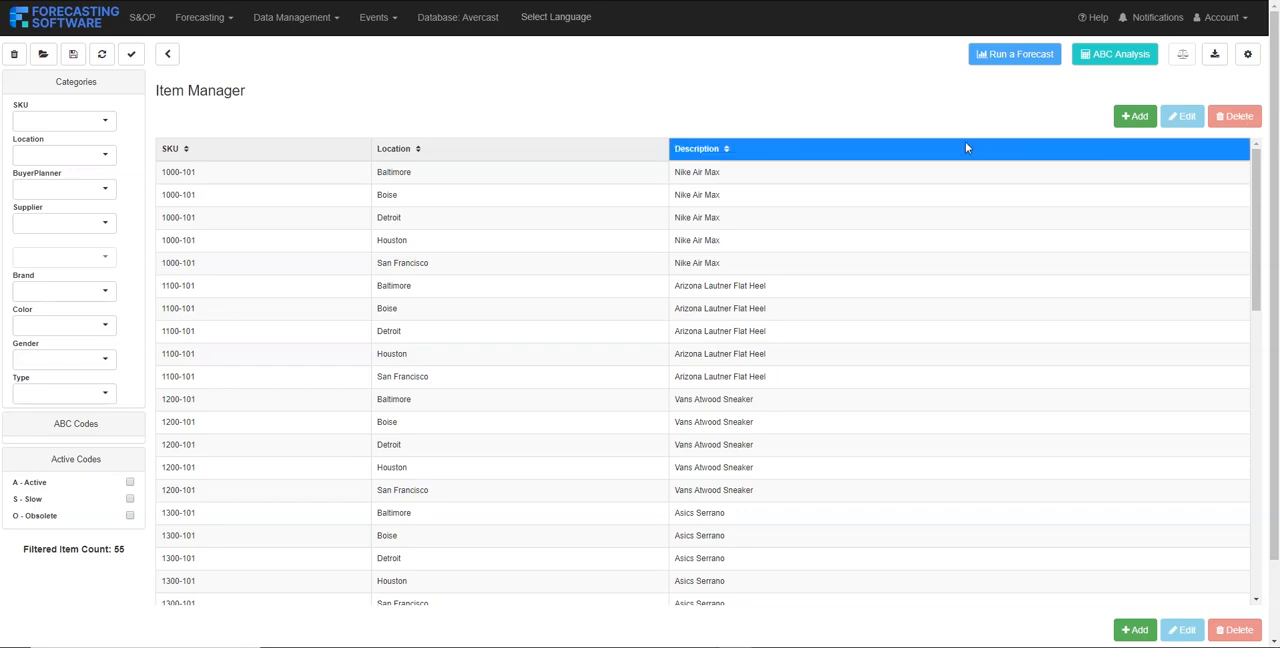
# Start adding a new item in the Item Manager and enter SKU as its SKU
pyautogui.moveTo(260, 175)
pyautogui.mouseDown()
pyautogui.moveTo(283, 474)
pyautogui.moveTo(259, 171)
pyautogui.mouseUp()
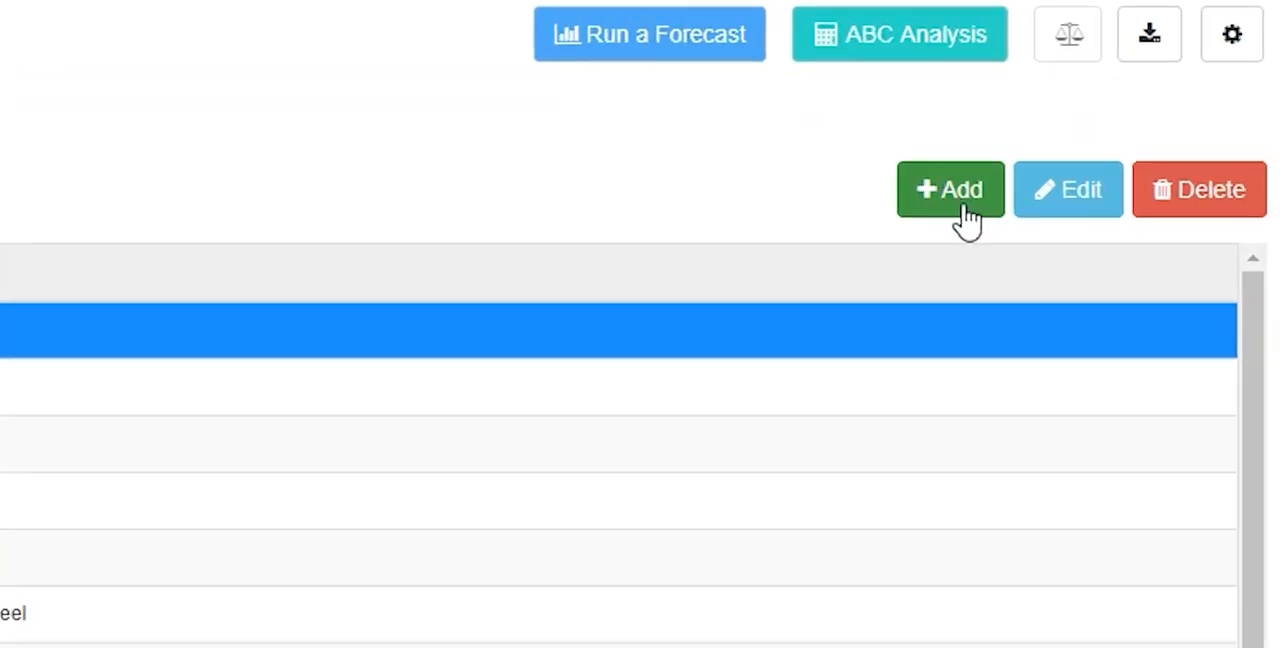
pyautogui.click(951, 207)
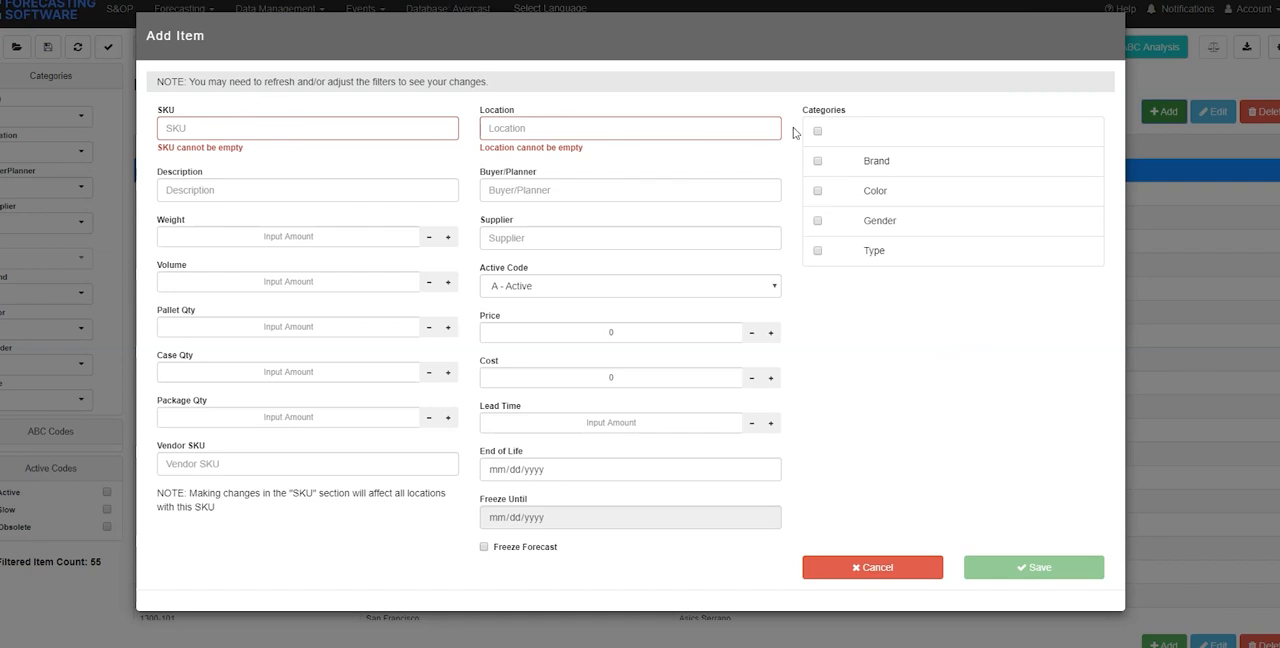
pyautogui.click(293, 132)
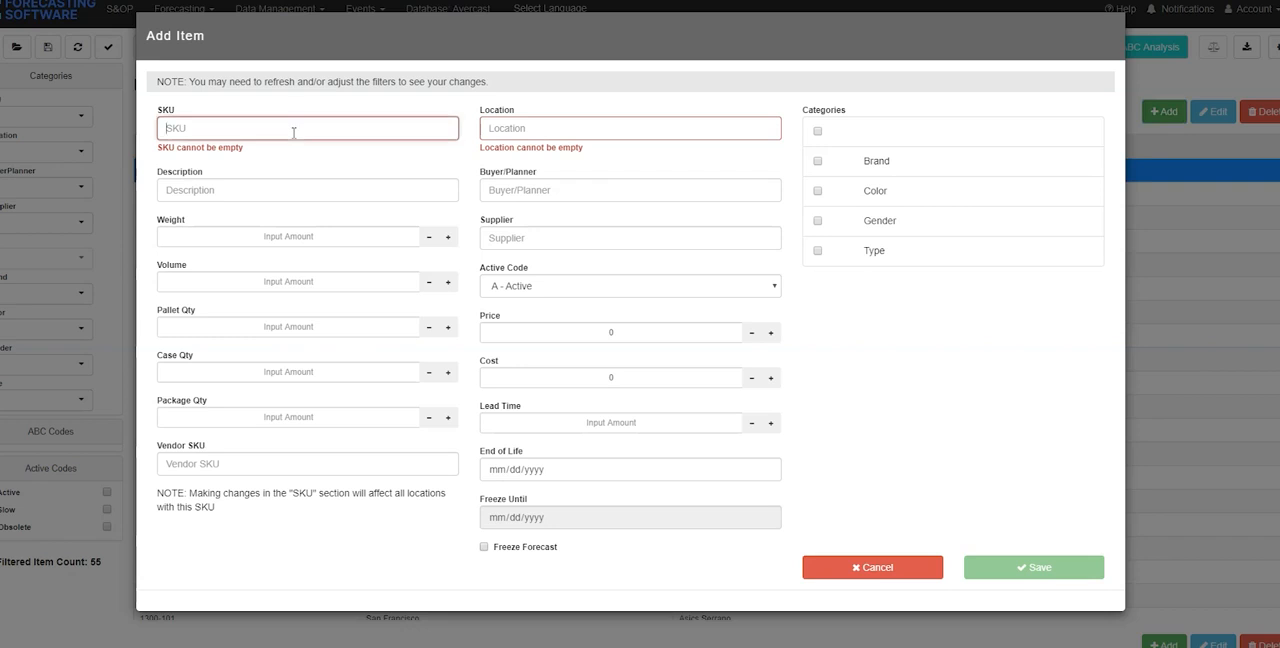
pyautogui.write('SKU')
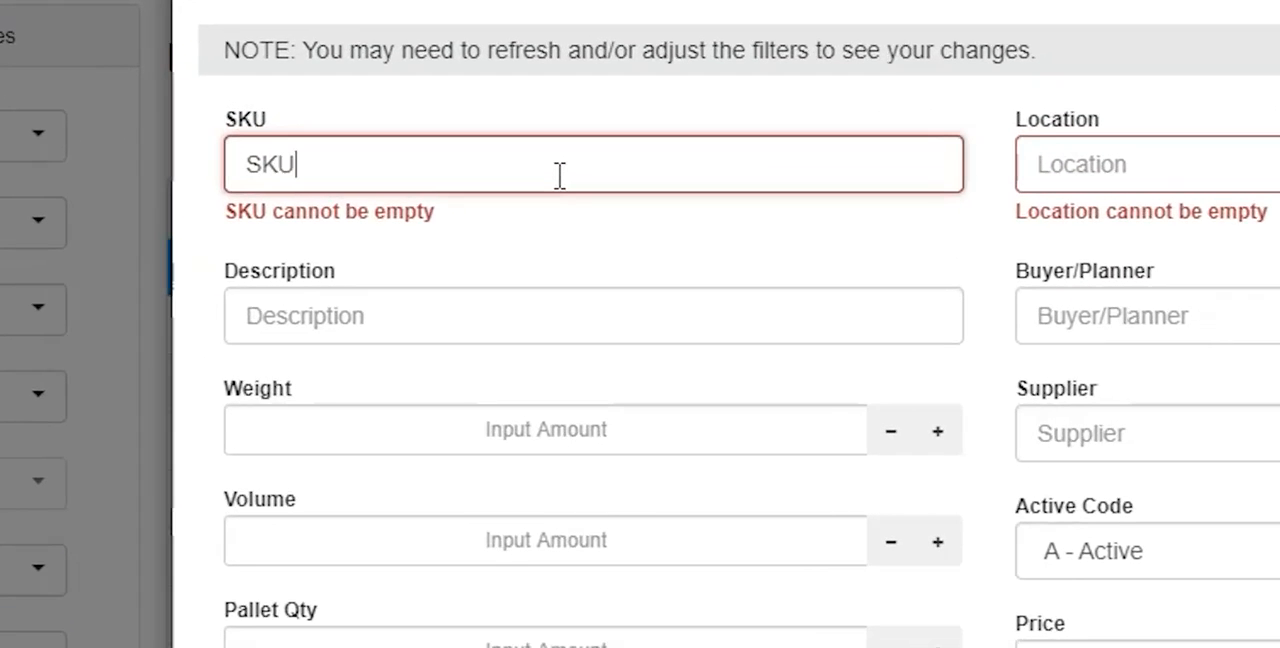
pyautogui.click(543, 110)
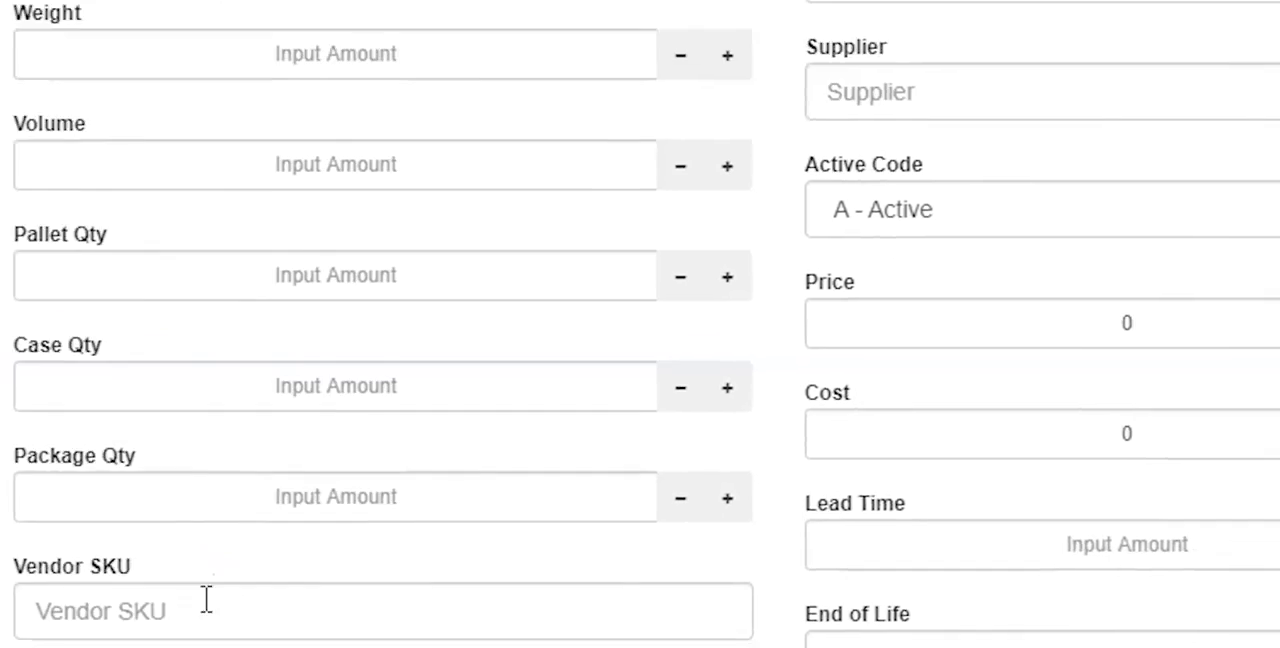
# Enter Location as the new item's location and save the item
pyautogui.click(381, 160)
pyautogui.write('Location')
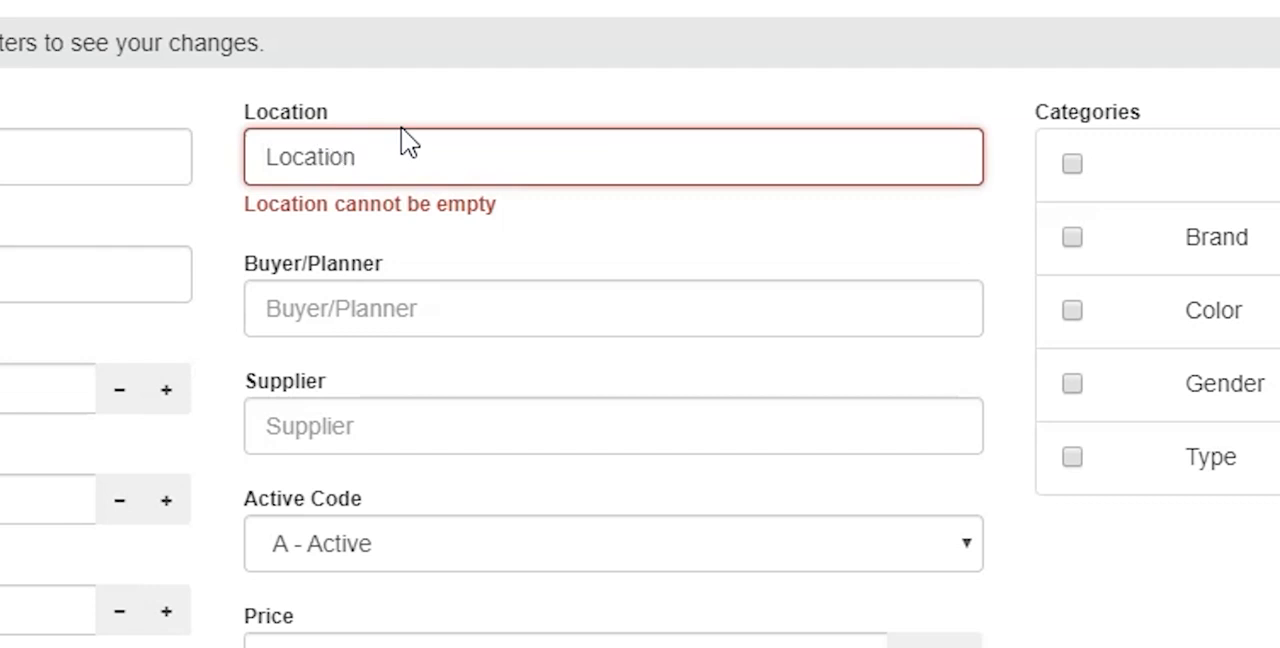
pyautogui.click(428, 112)
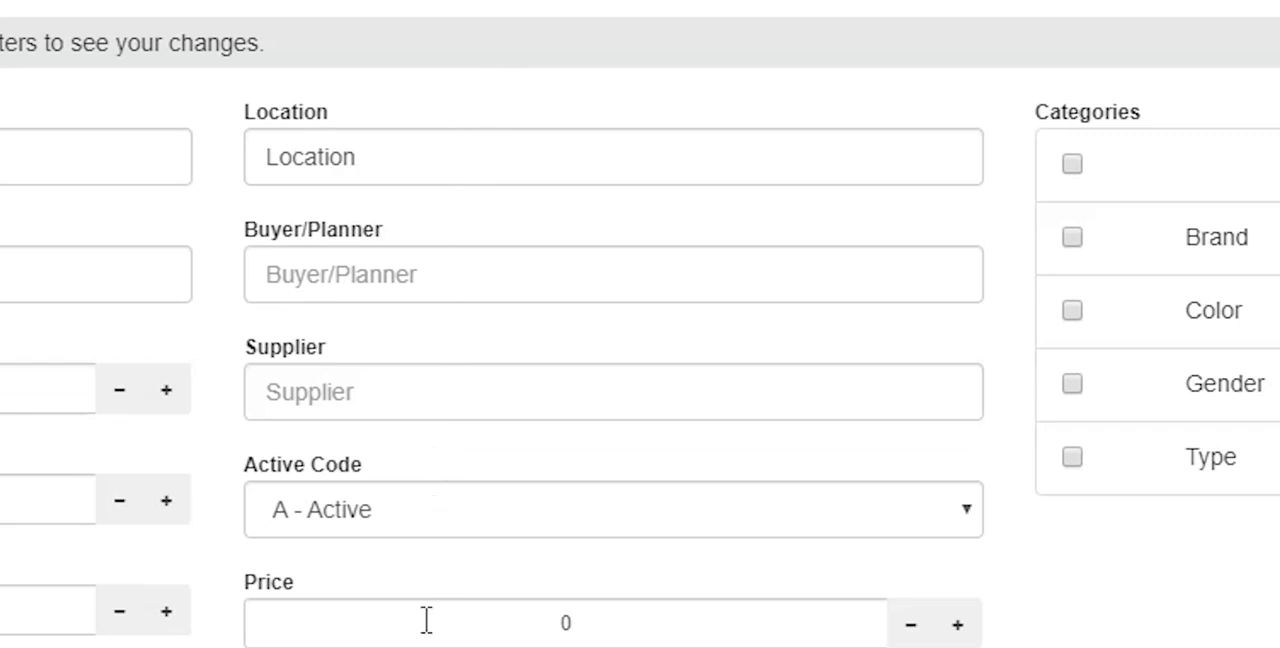
pyautogui.scroll(-5, 429, 620)
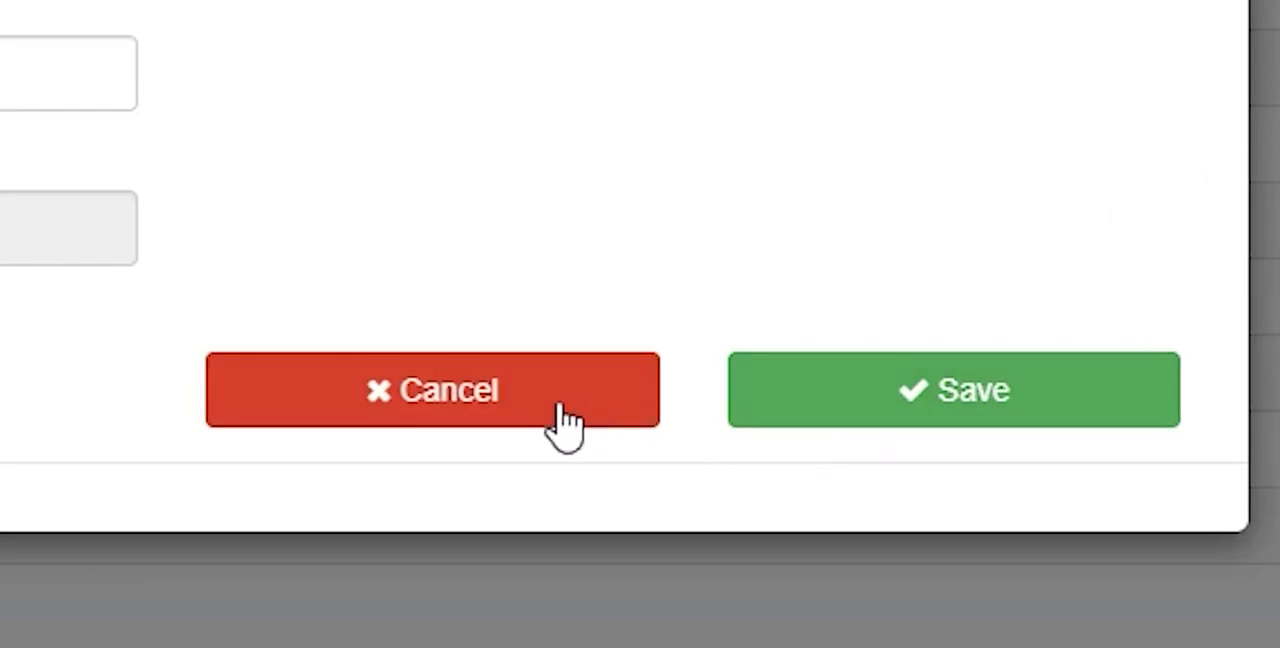
pyautogui.click(791, 414)
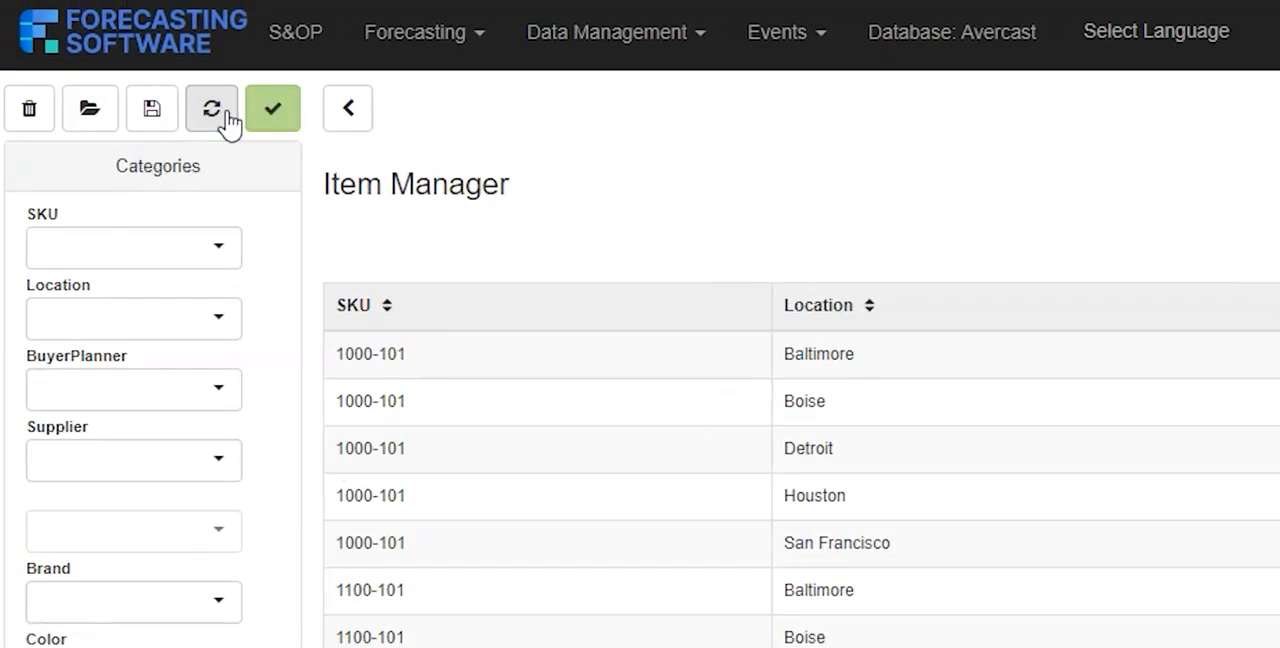
# Refresh the item list and check its end for the newly added item
pyautogui.click(270, 118)
pyautogui.scroll(-20, 848, 434)
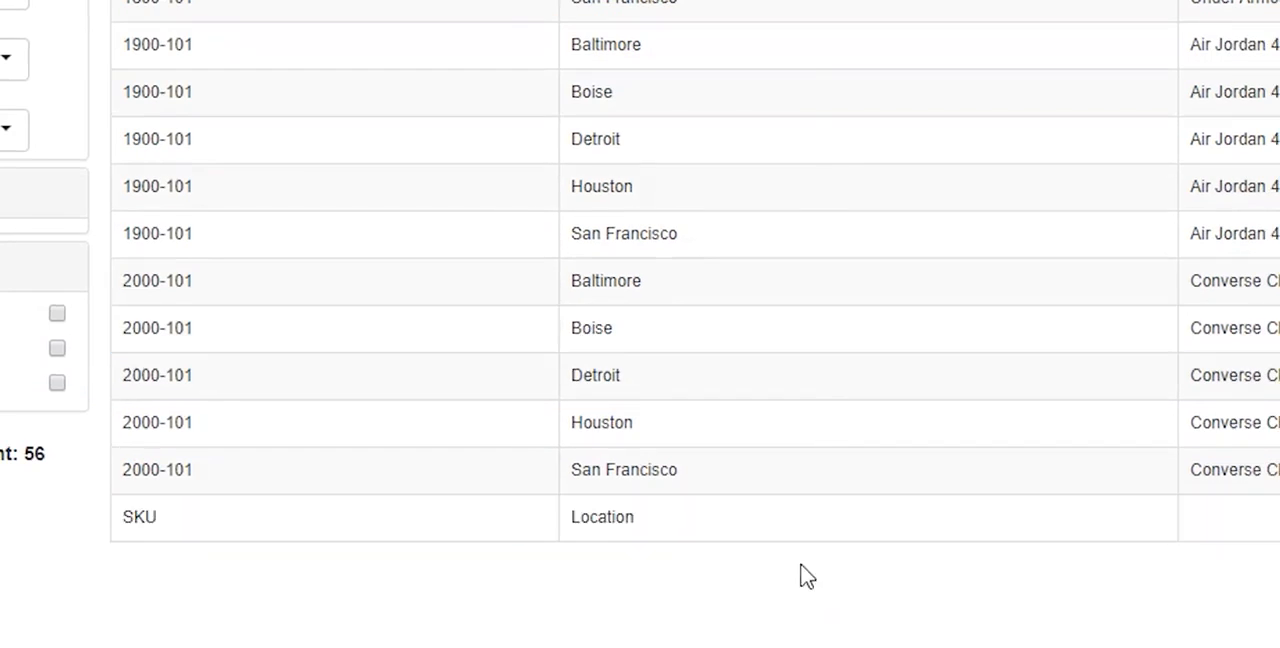
pyautogui.scroll(15, 772, 531)
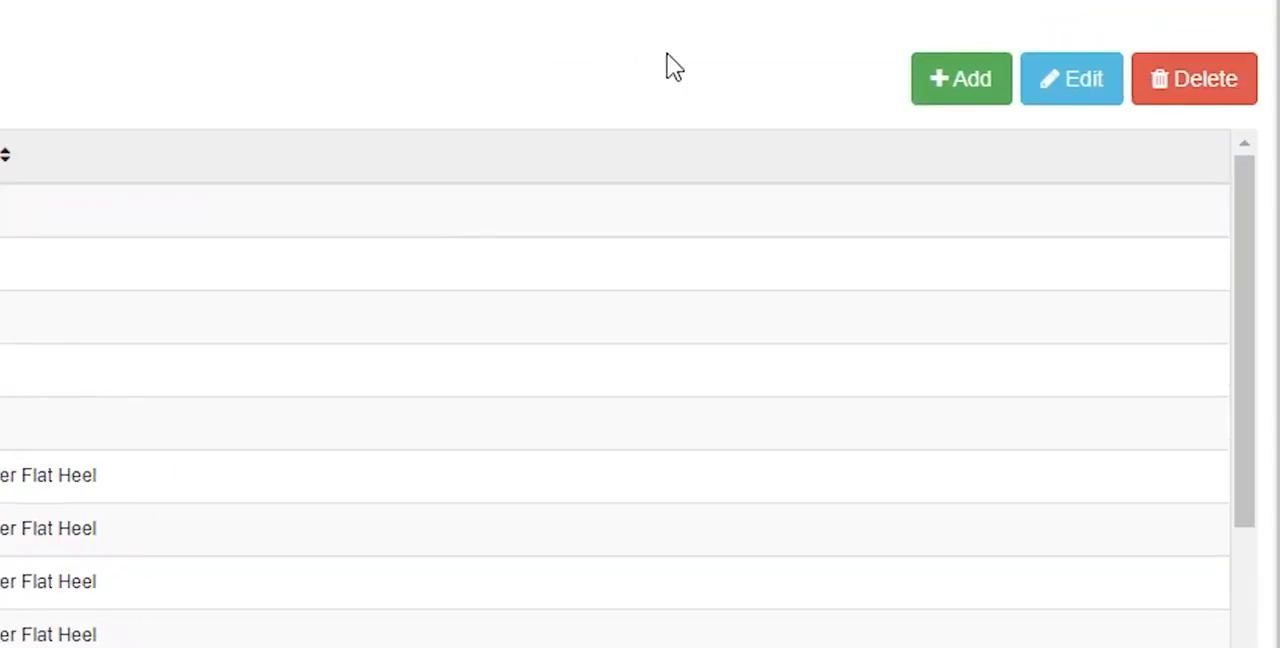
# Try clearing the SKU of the 1000-101 Baltimore item, restore it and cancel the edit
pyautogui.click(1080, 100)
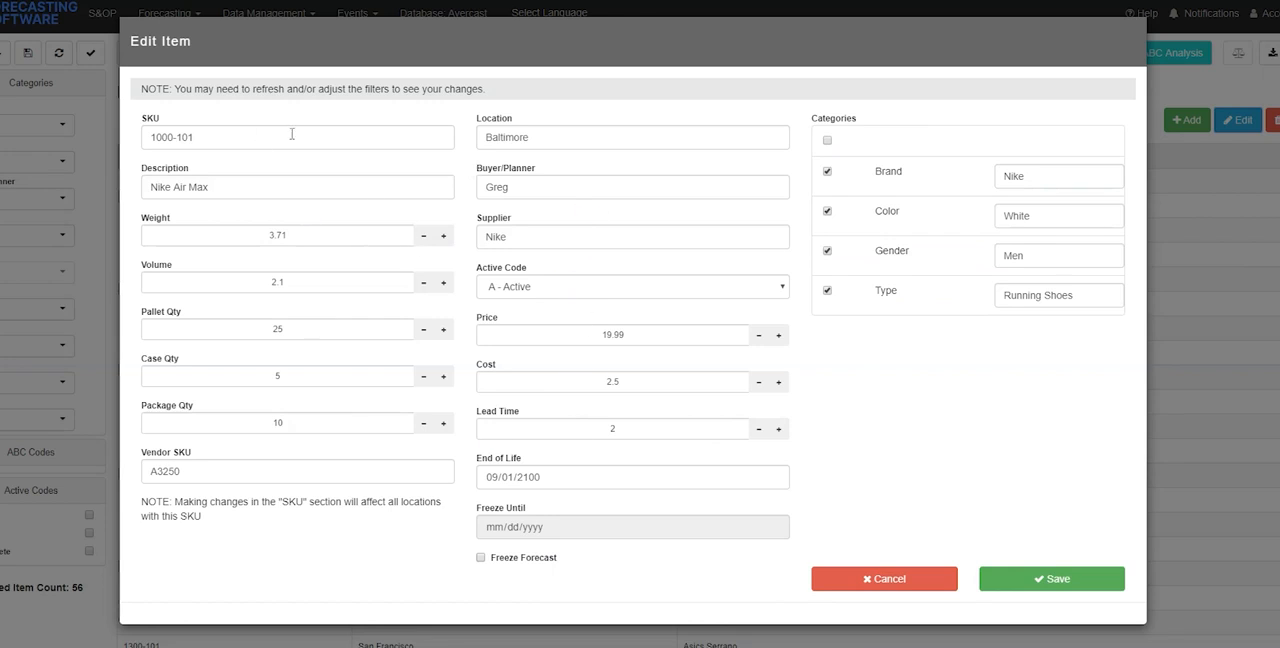
pyautogui.click(563, 138)
pyautogui.click(538, 189)
pyautogui.click(387, 184)
pyautogui.moveTo(351, 136); pyautogui.dragTo(187, 158)
pyautogui.press('BackSpace')
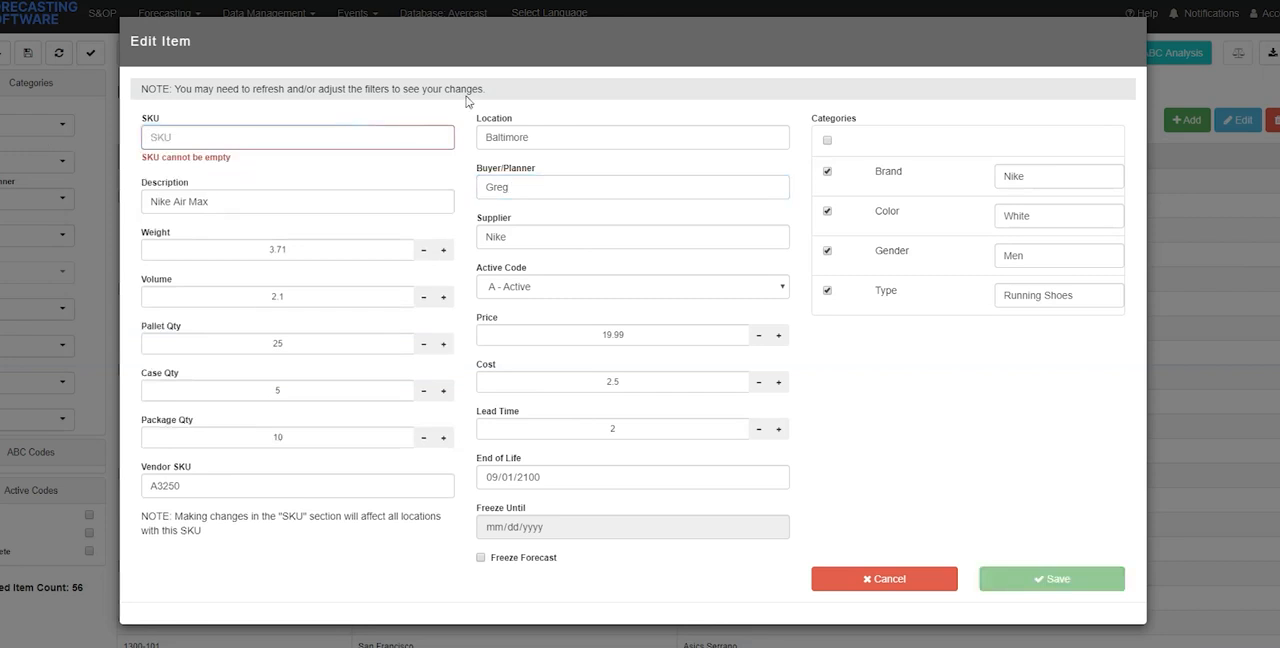
pyautogui.hotkey('ctrl', 'z')
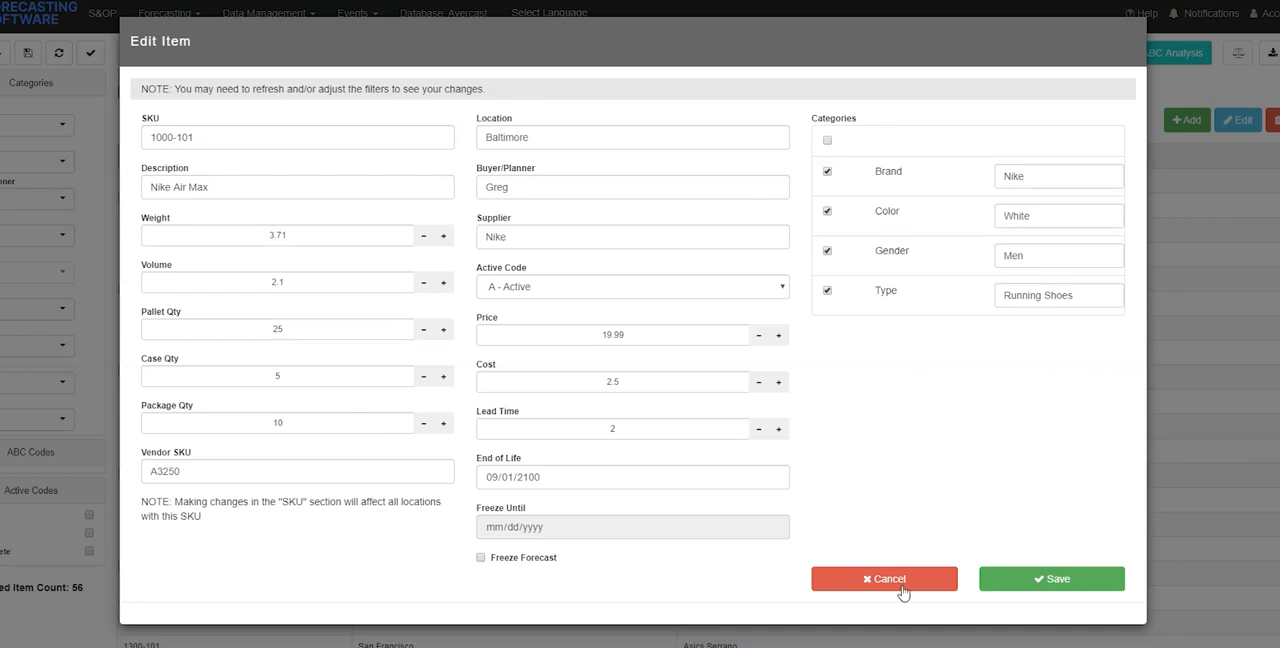
pyautogui.click(885, 579)
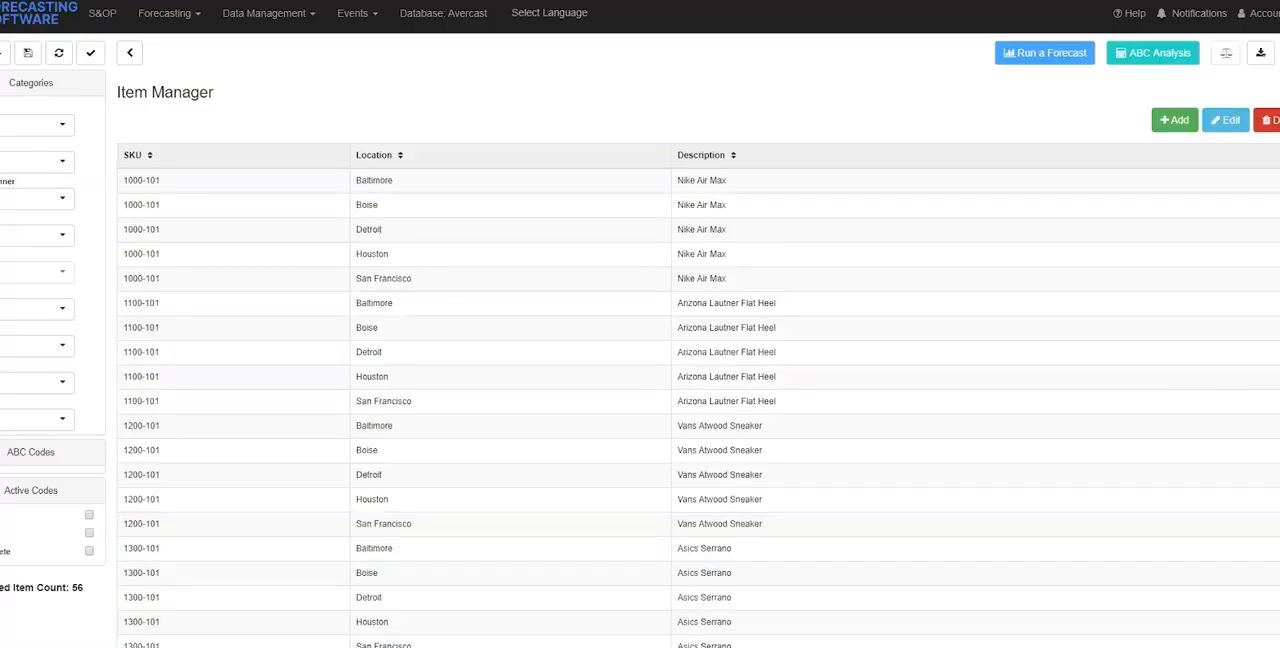
# Reopen the 1000-101 Baltimore item for editing and save it without changing any values
pyautogui.click(1227, 121)
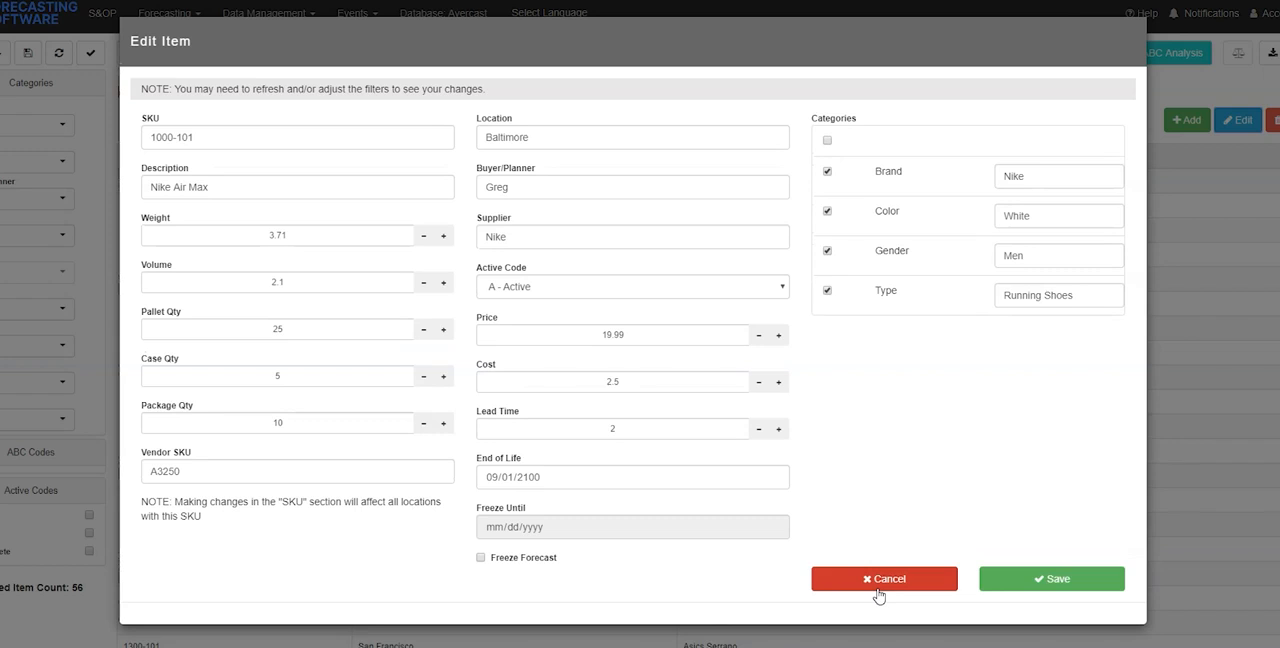
pyautogui.click(1020, 583)
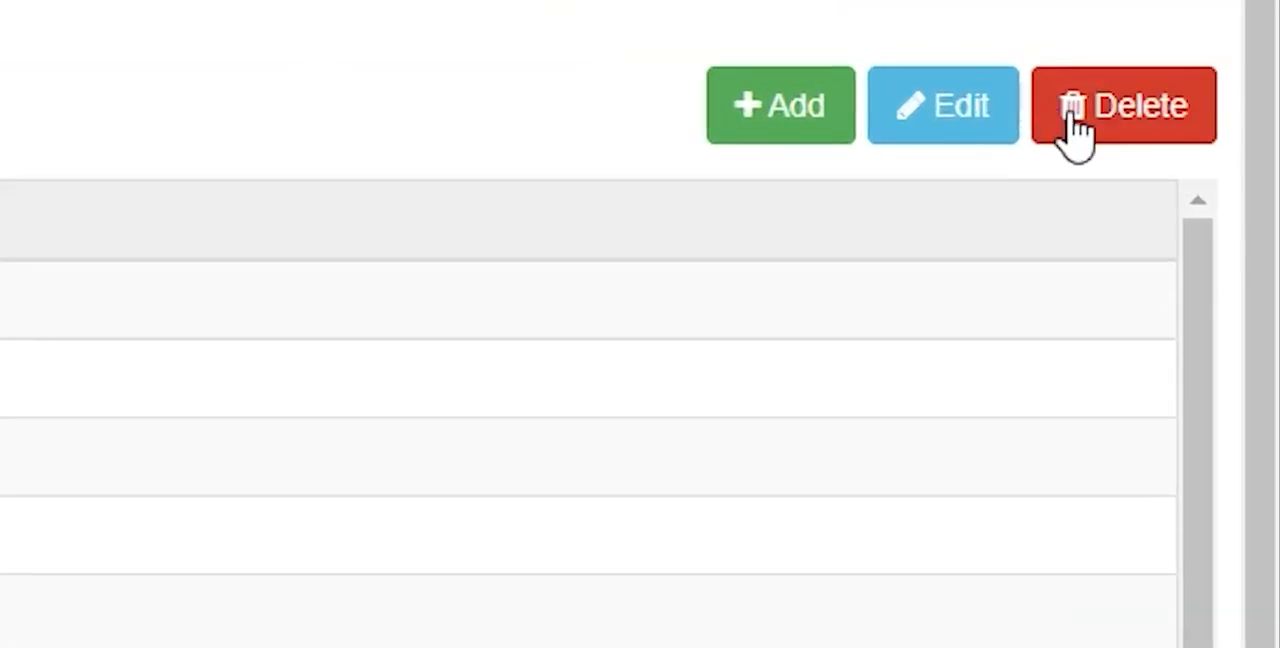
# Set the active code of the item with SKU "SKU" and location "Location" to O - Obsolete and save it
pyautogui.scroll(-15, 586, 484)
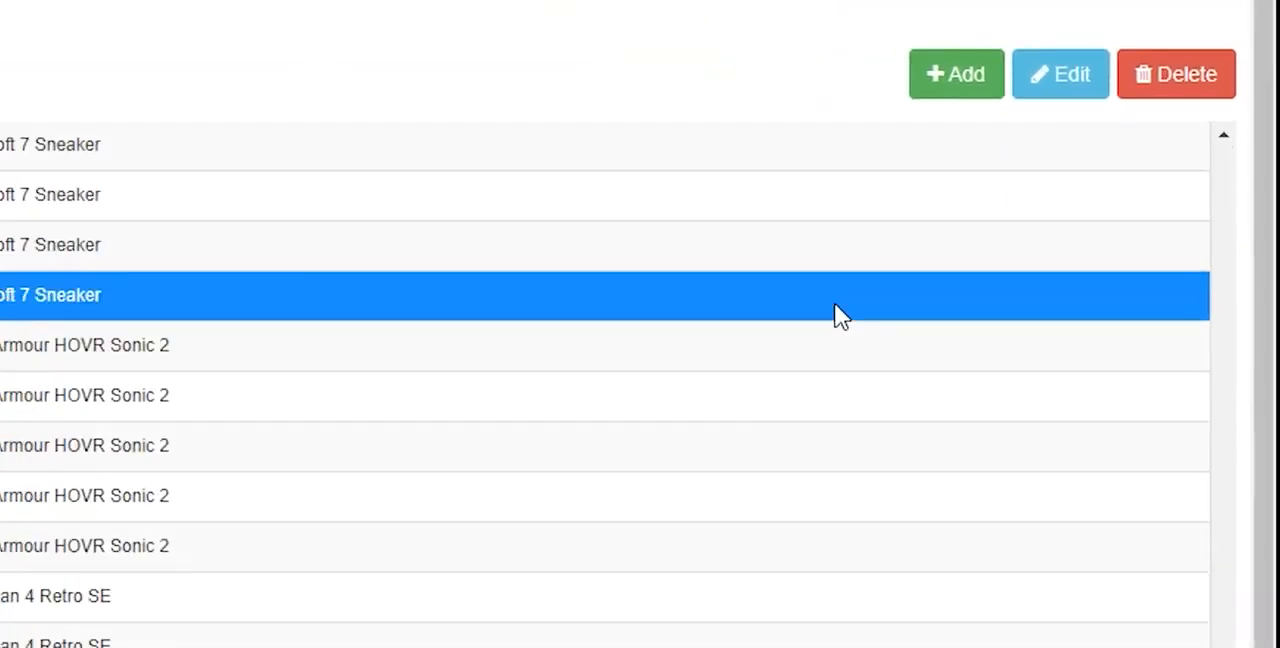
pyautogui.scroll(2, 1049, 15)
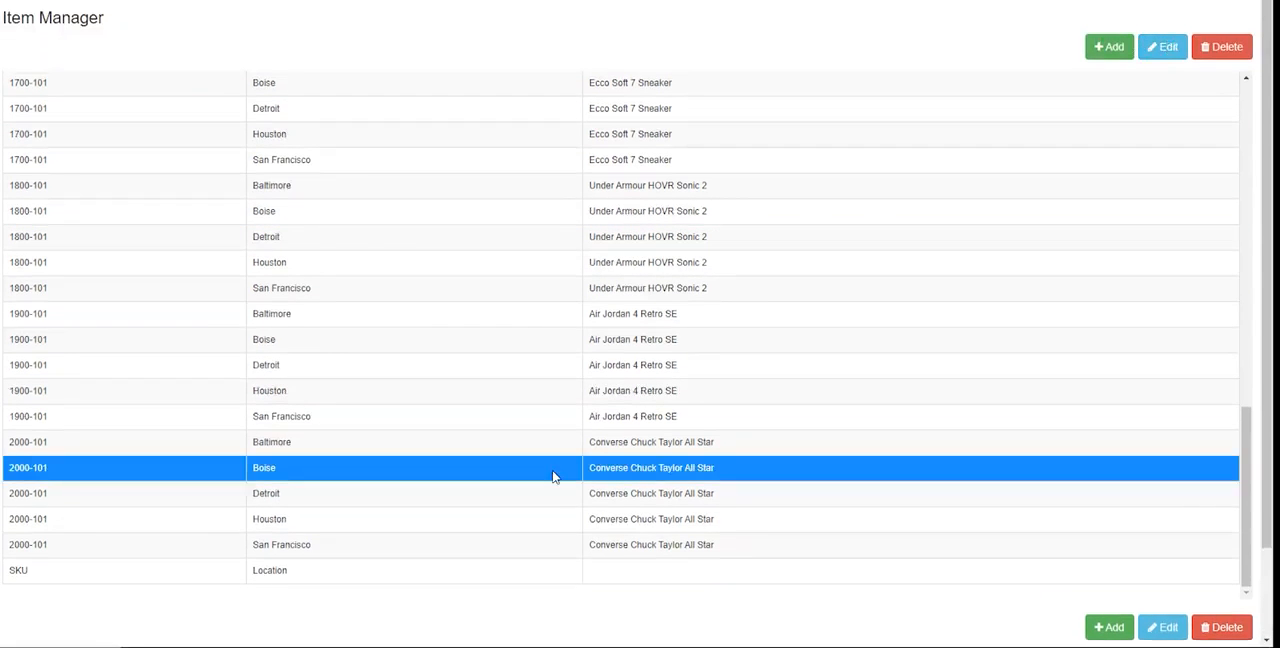
pyautogui.click(555, 565)
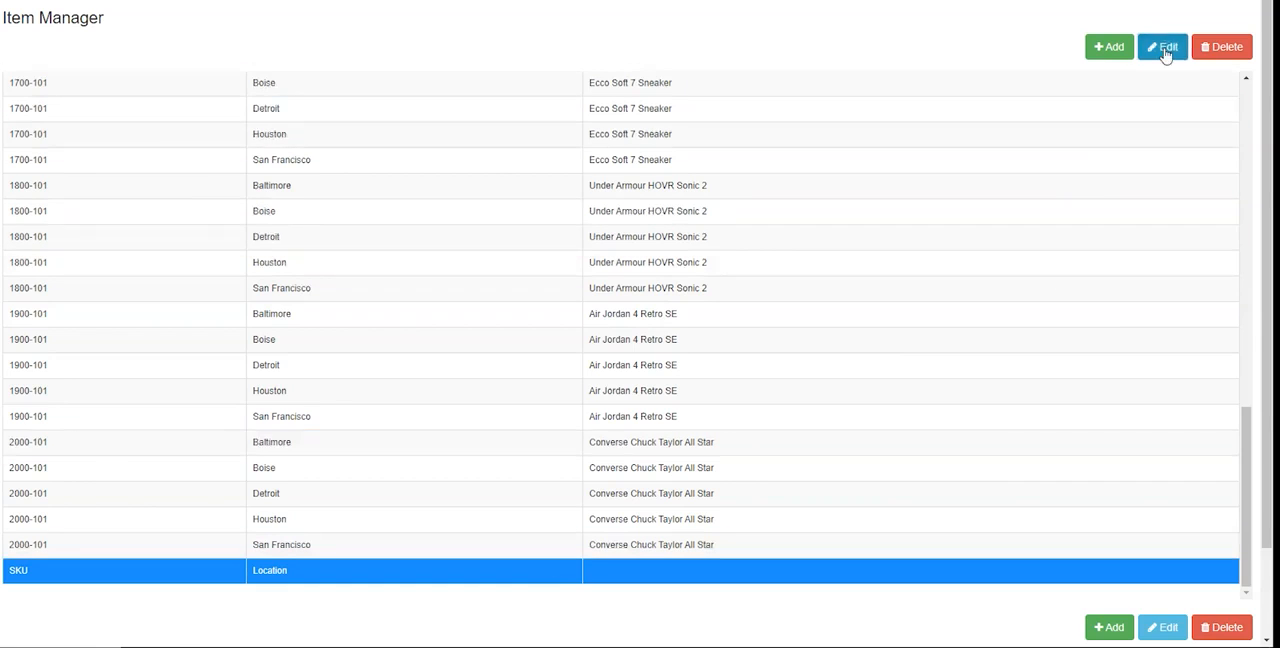
pyautogui.click(1162, 47)
pyautogui.click(535, 224)
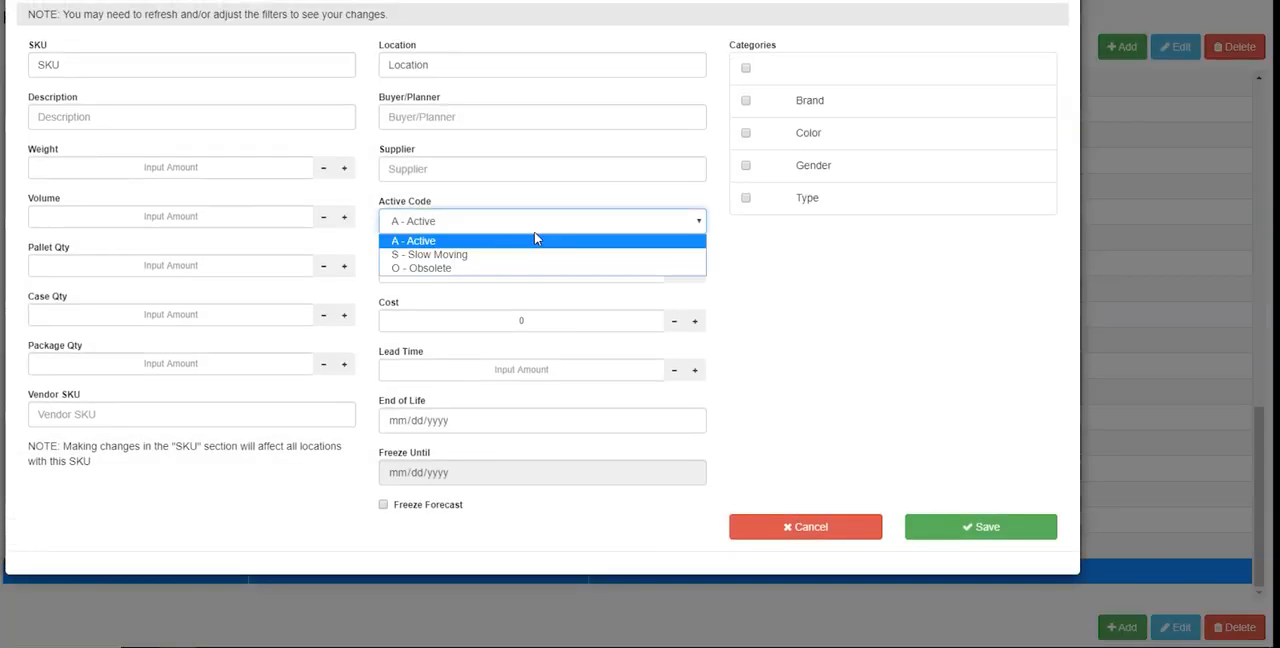
pyautogui.click(532, 268)
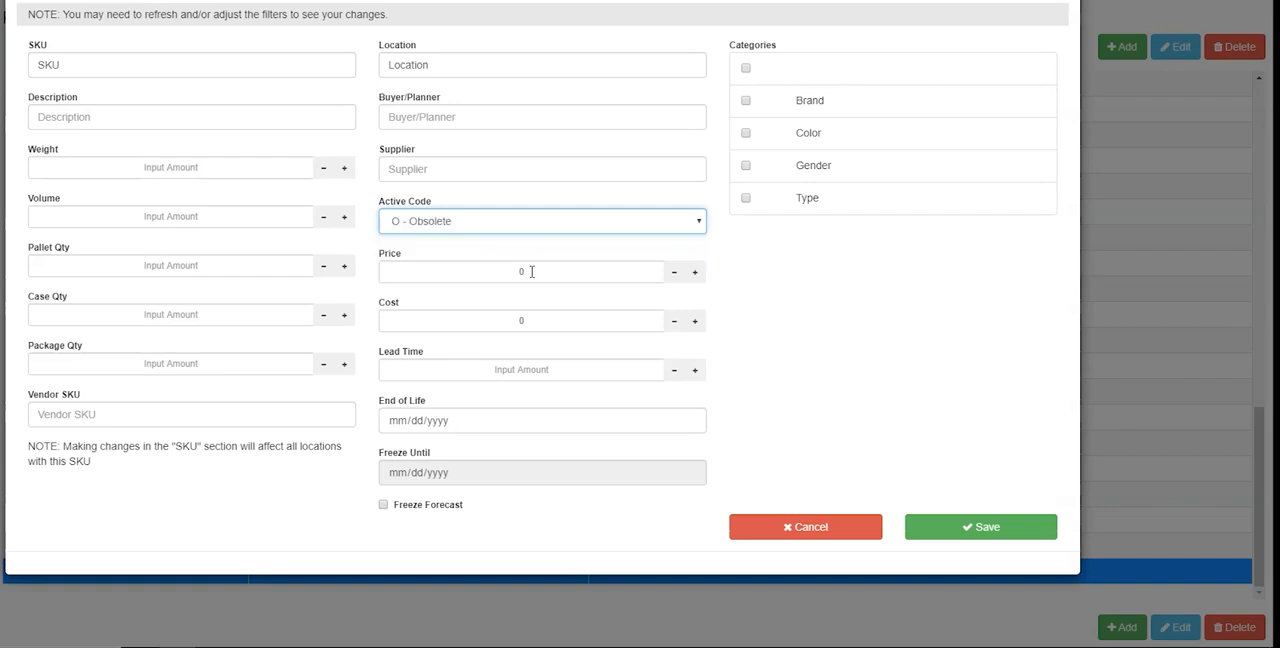
pyautogui.click(950, 530)
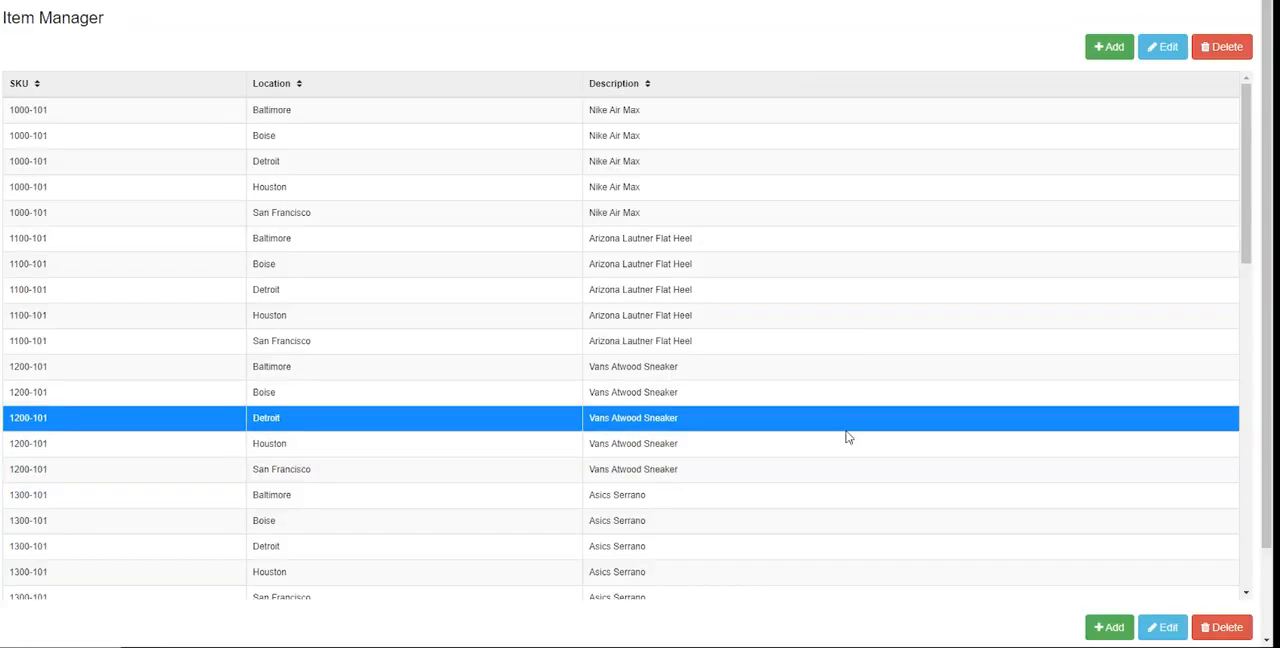
# Delete the item with SKU "SKU" and location "Location" from the item list and confirm the deletion
pyautogui.scroll(-9, 740, 450)
pyautogui.click(685, 544)
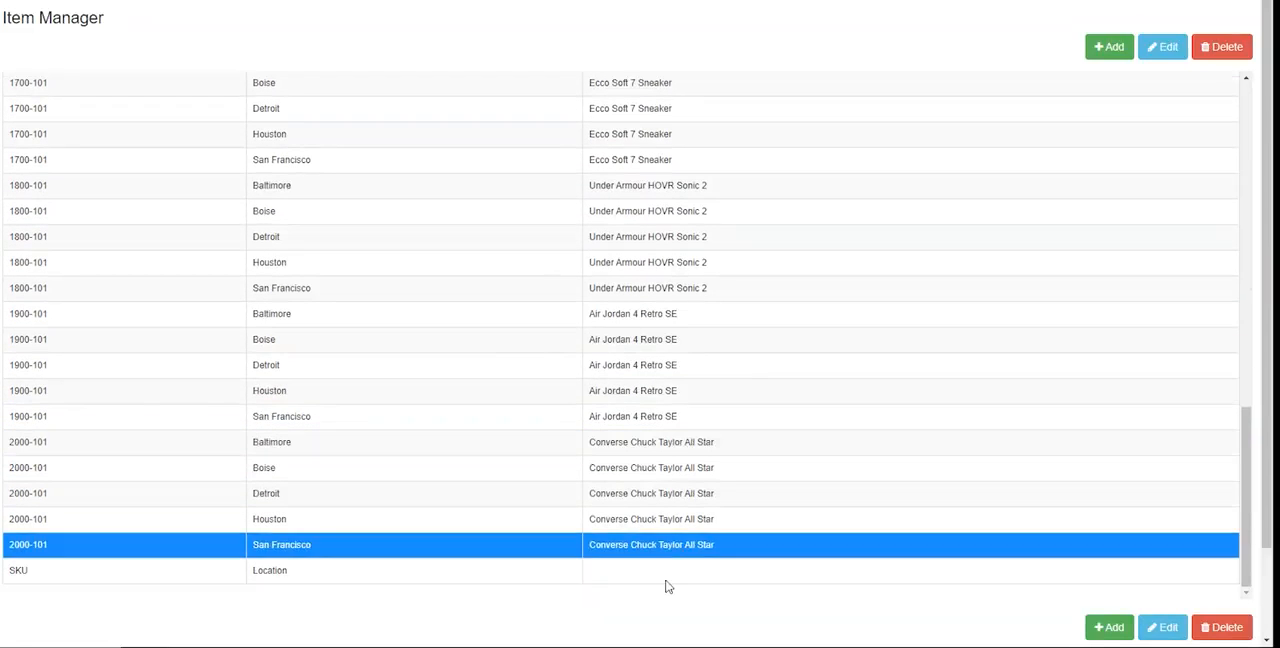
pyautogui.click(667, 578)
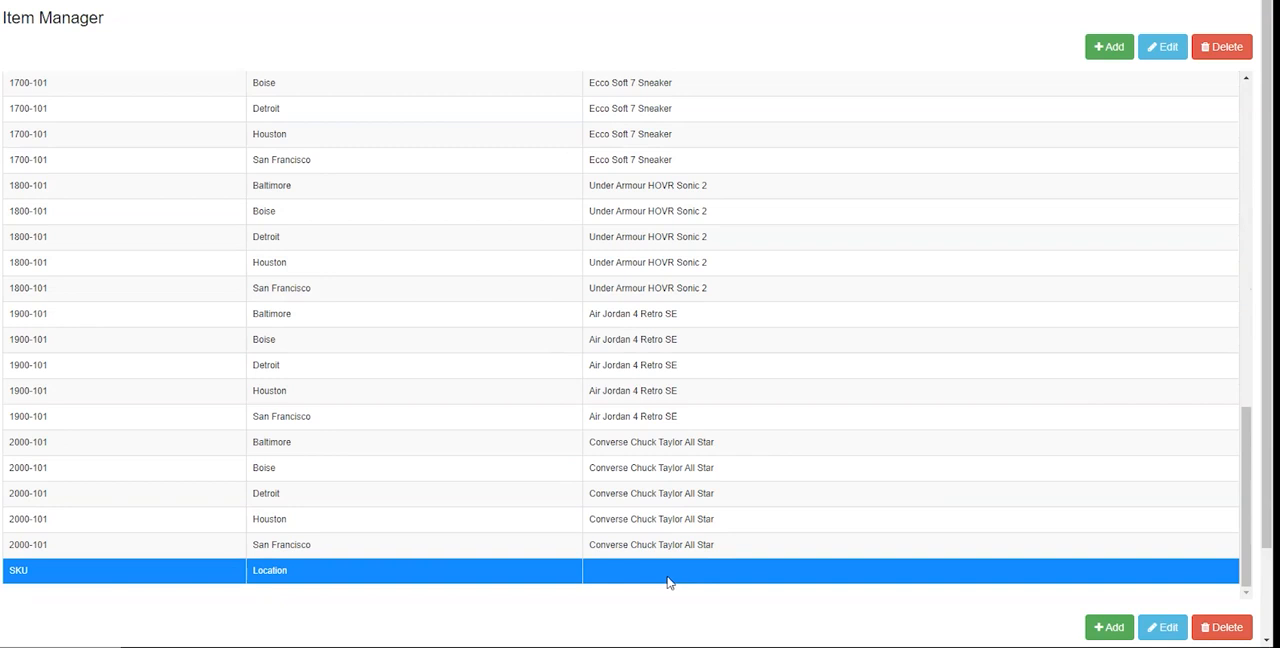
pyautogui.click(1236, 50)
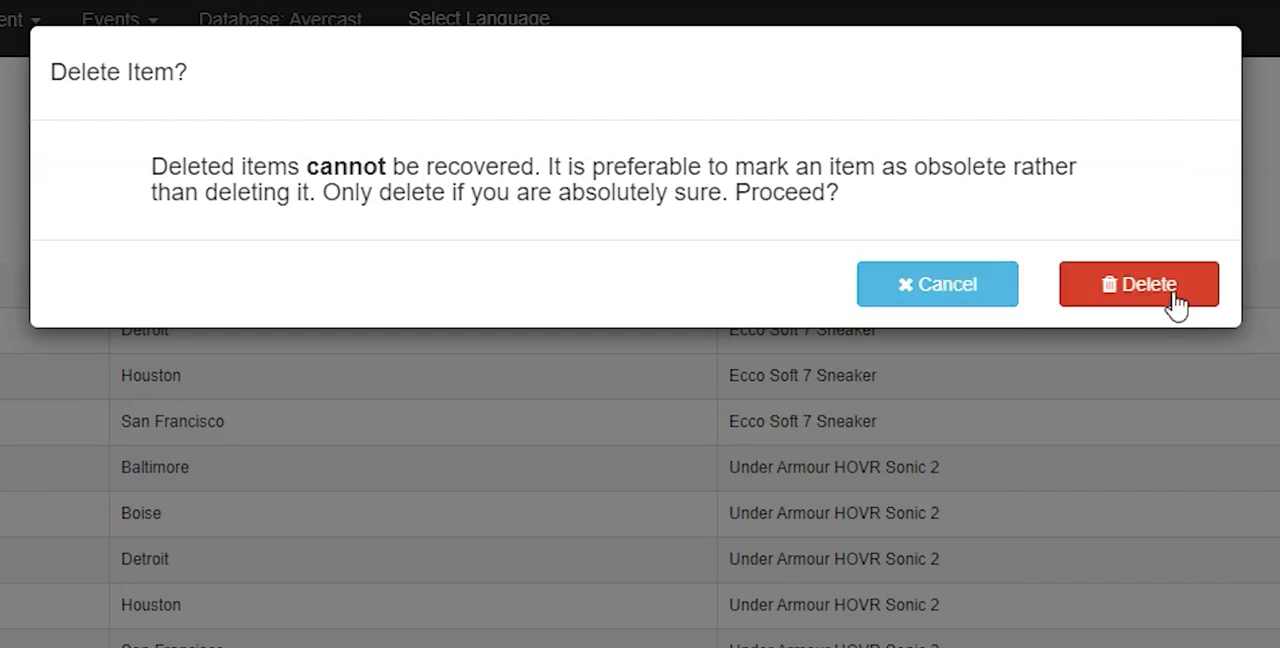
pyautogui.click(1140, 284)
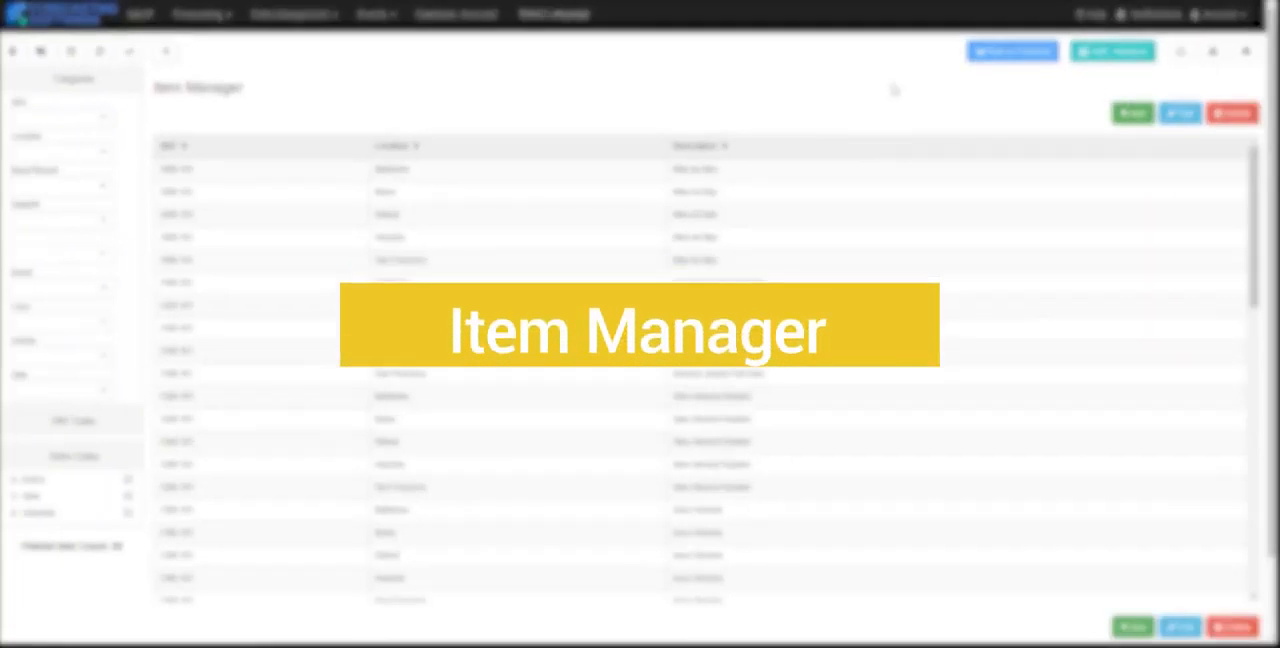